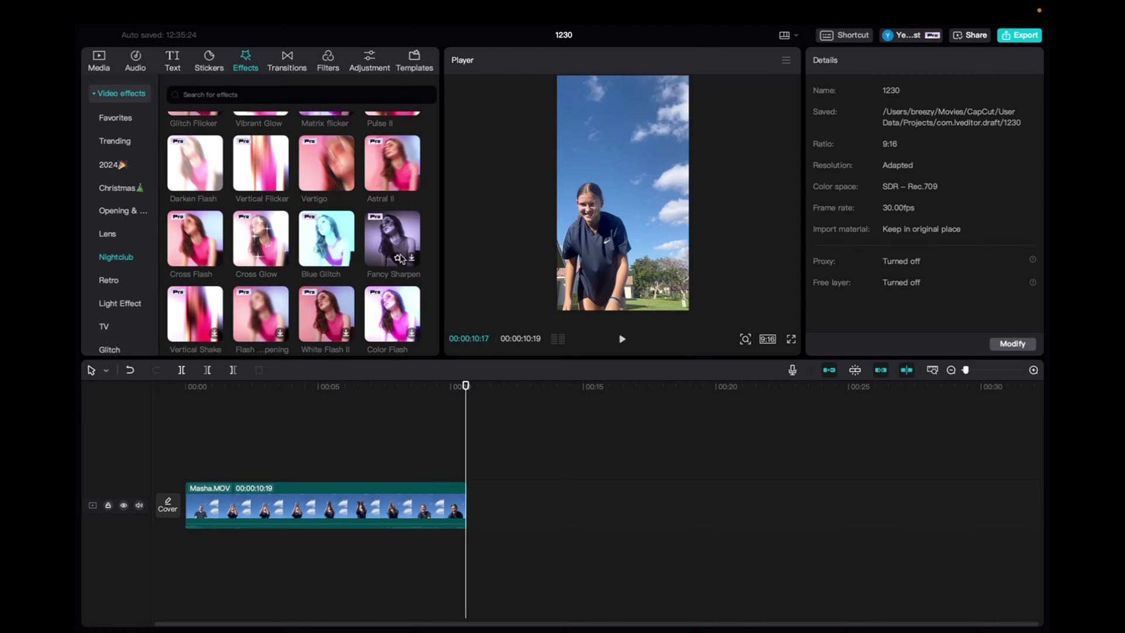
- Place Fancy Sharpen above Masha.MOV and extend it to the clip's end
mouse_move(403, 244)
left_mouse_down()
mouse_move(308, 386)
mouse_move(218, 475)
left_mouse_up()
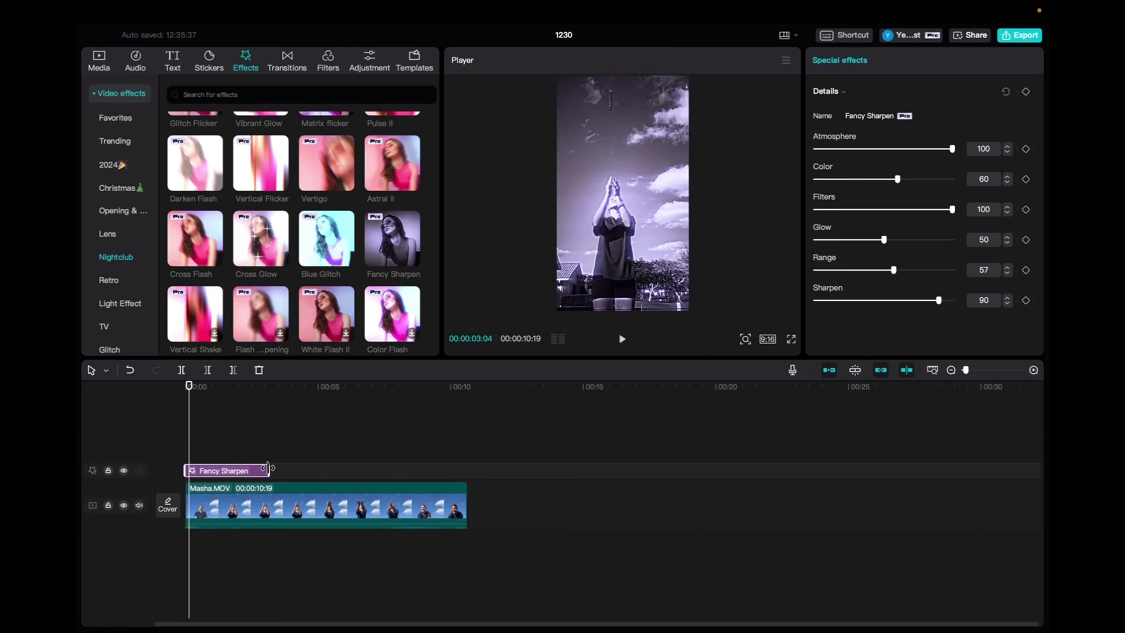
mouse_move(265, 471)
left_mouse_down()
mouse_move(353, 454)
mouse_move(465, 472)
left_mouse_up()
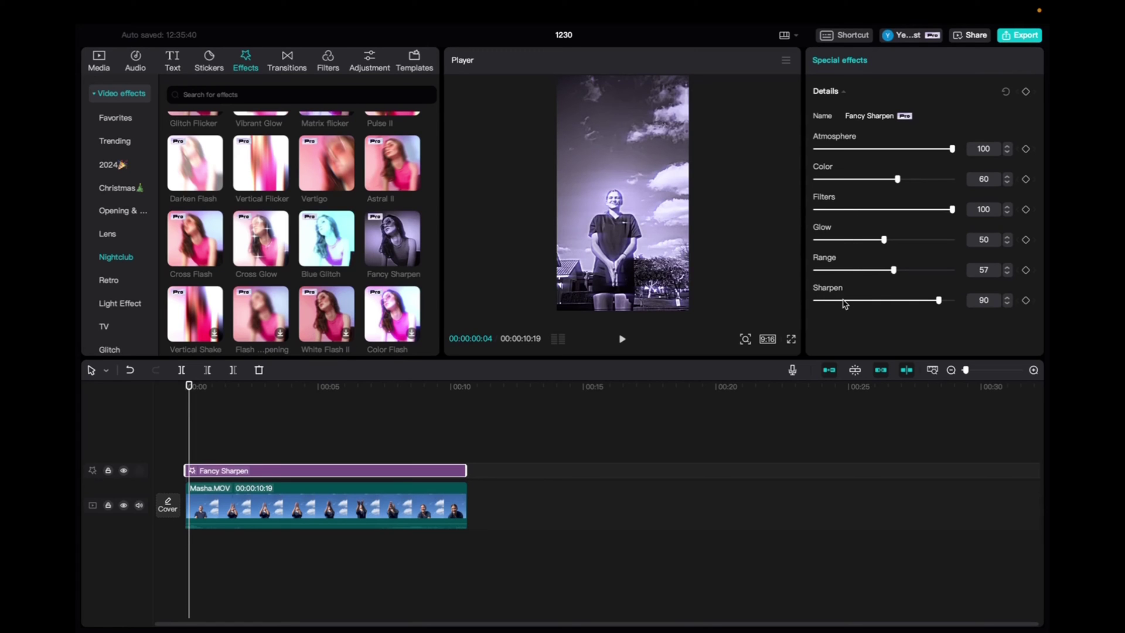
- Play Masha.MOV from near its start to preview the sharpened black-and-white look
left_click(221, 392)
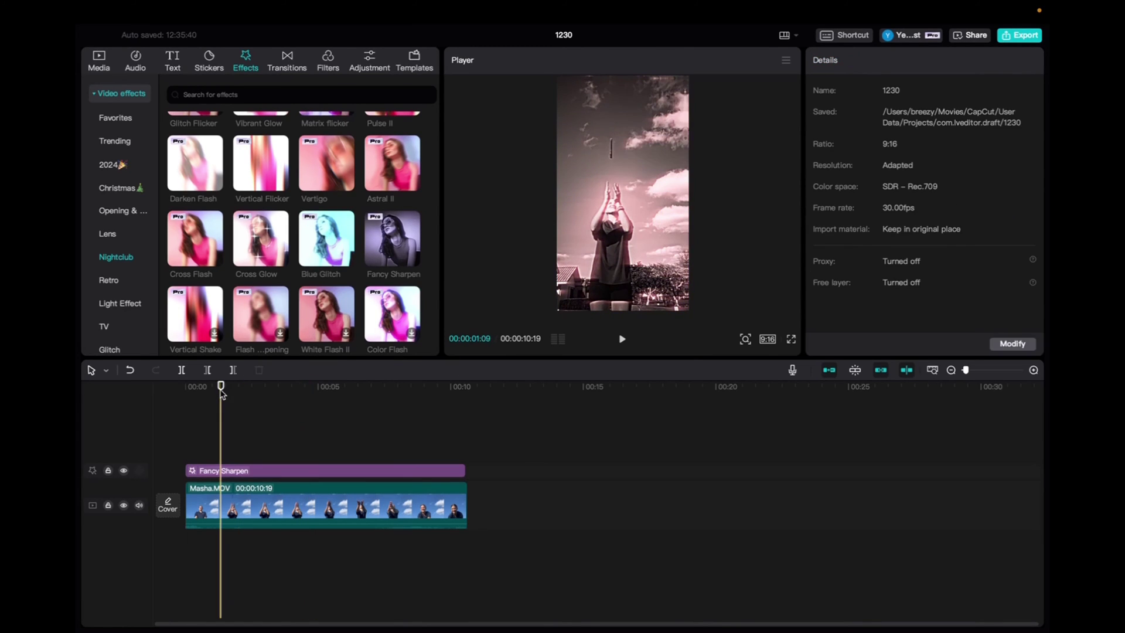
key("space")
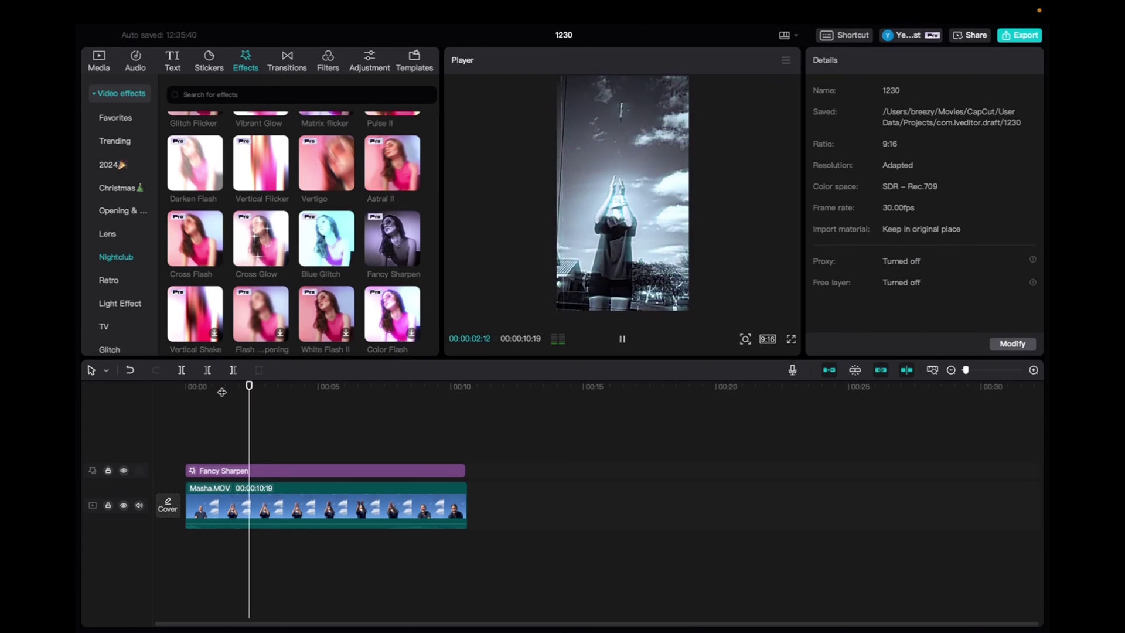